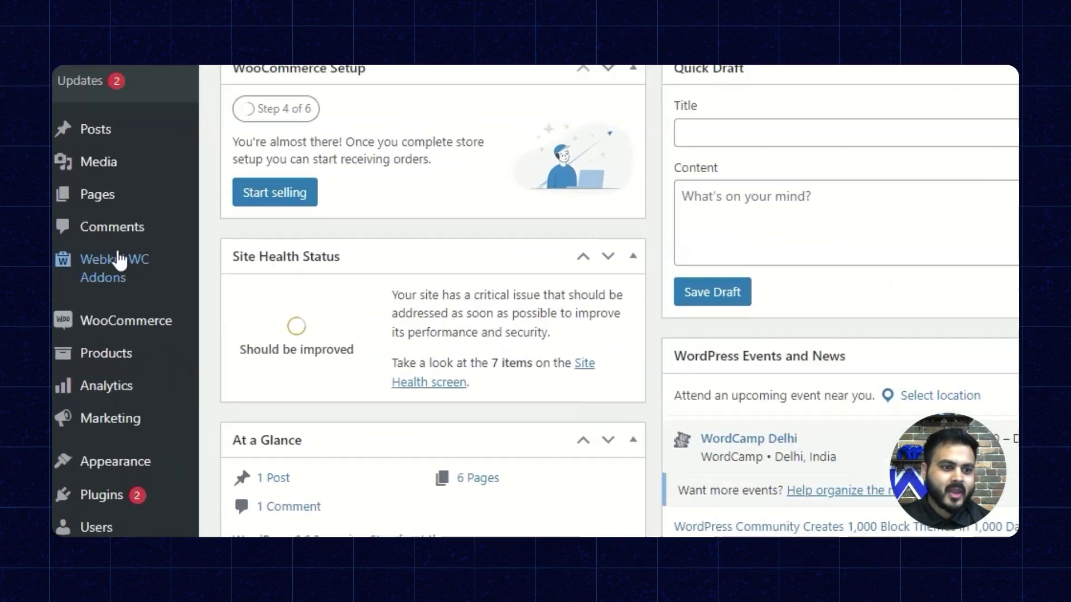
- Open Order Receipt Thermal Printing from the Webkul WC Addons admin menu
mouse_move(106, 259)
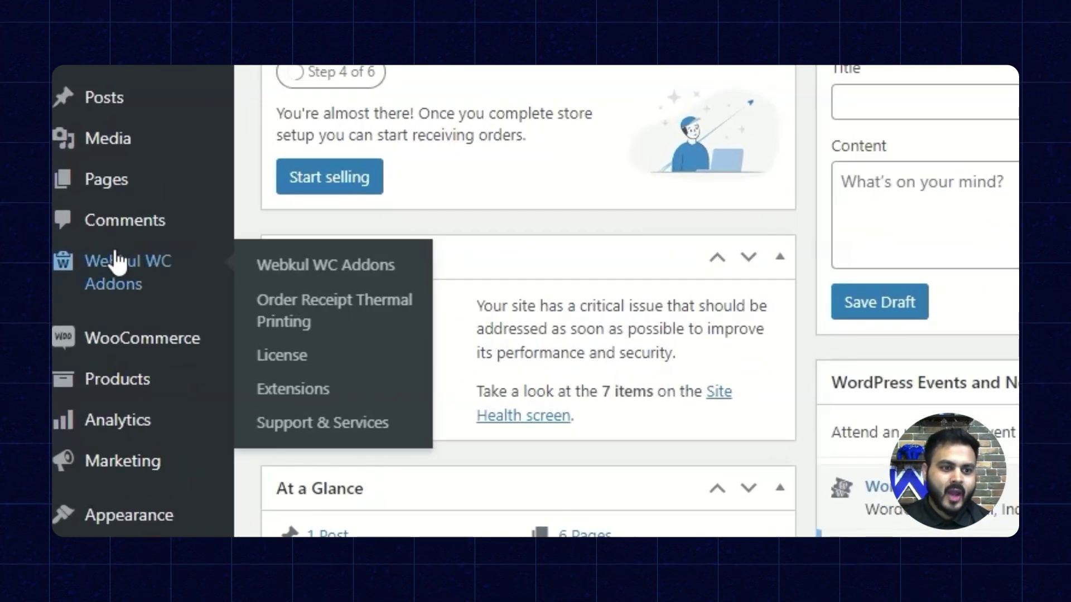
click(281, 329)
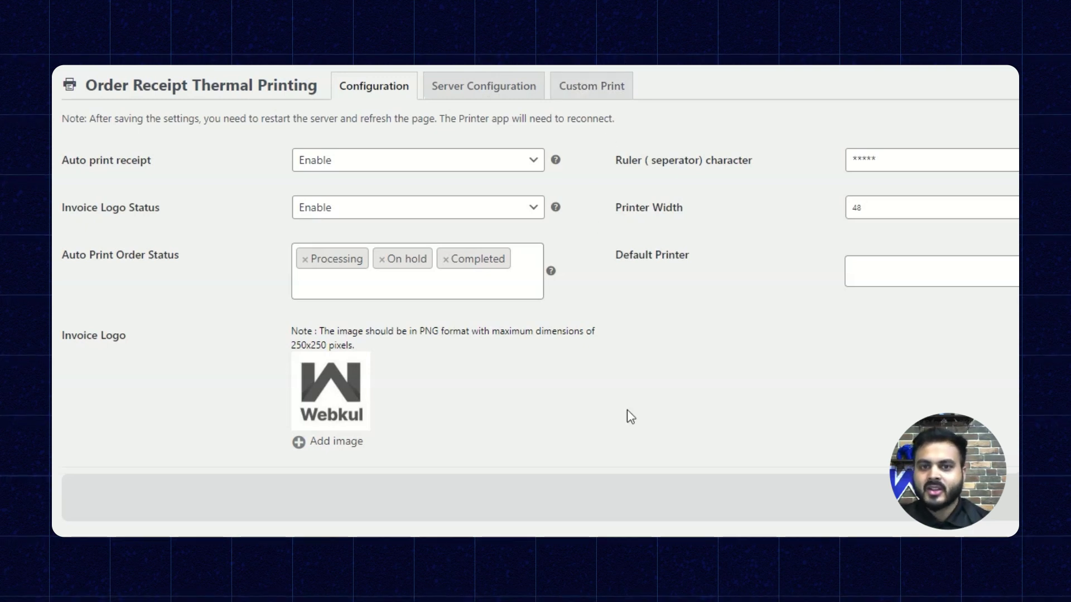
- Review the Server Configuration, keeping HTTPS Enabled with port 5000 and timeout 8000
click(461, 92)
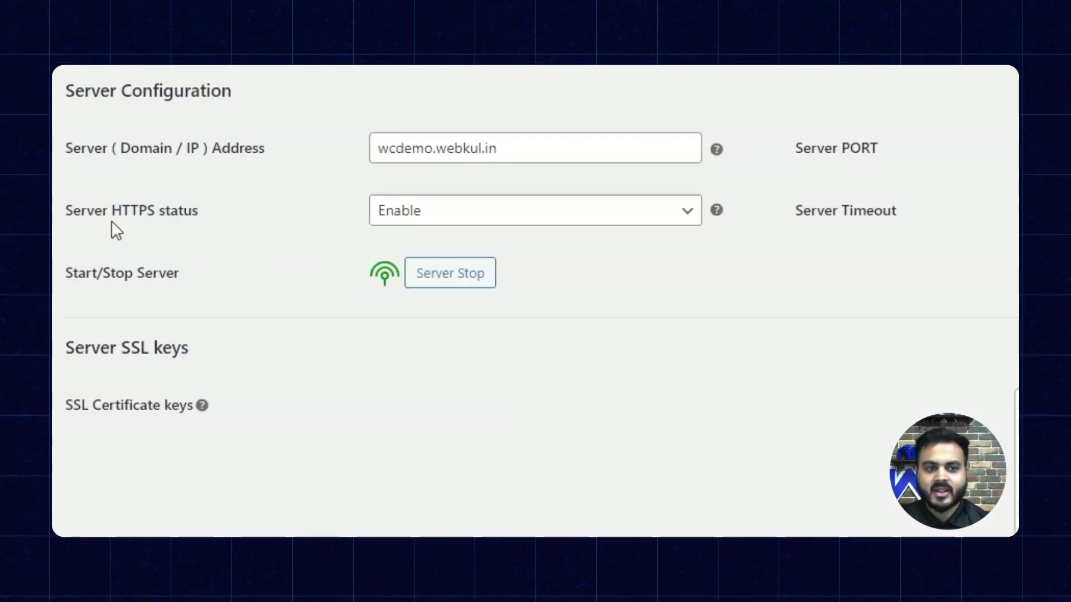
click(475, 221)
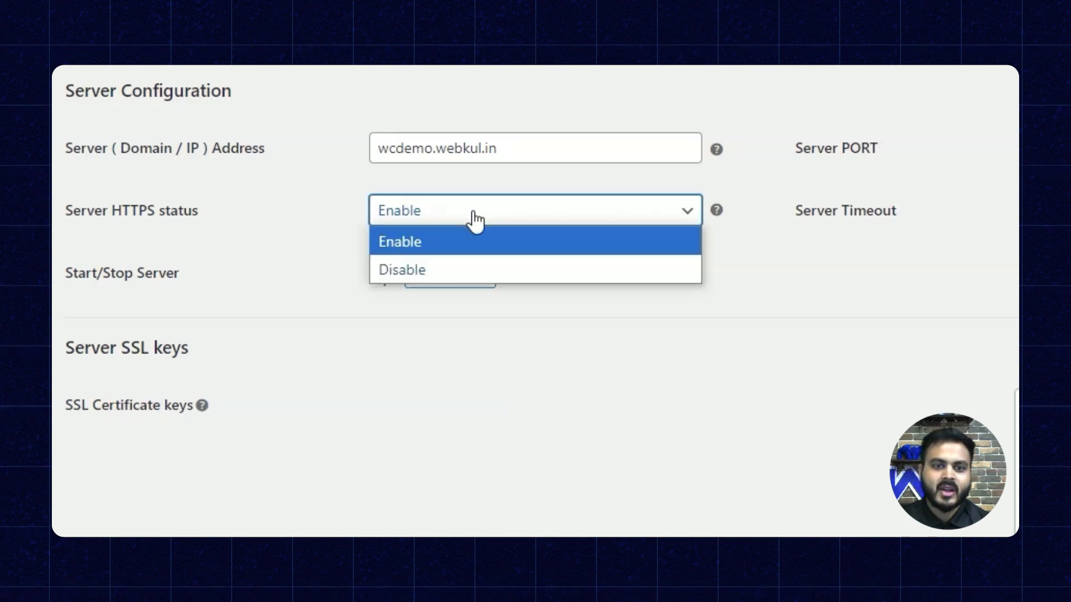
click(476, 220)
mouse_move(718, 211)
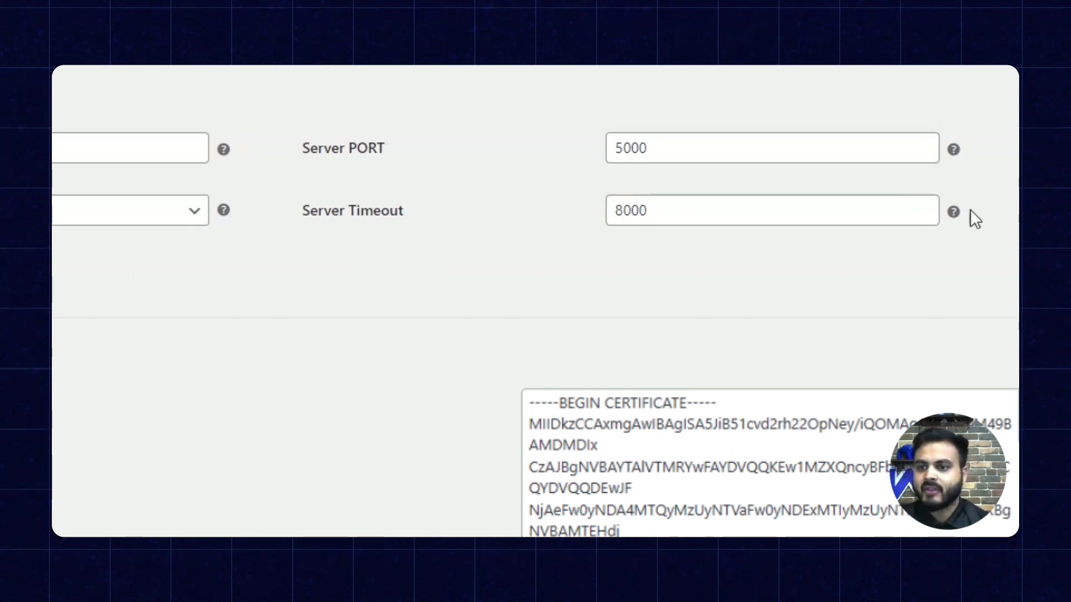
mouse_move(960, 213)
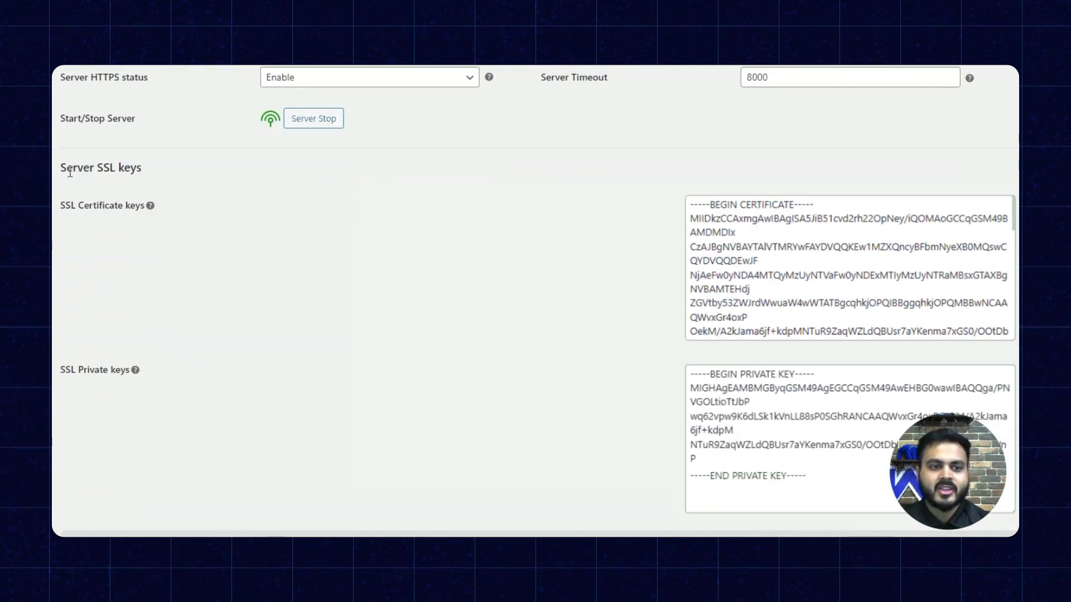
scroll(201, 209, down, 1)
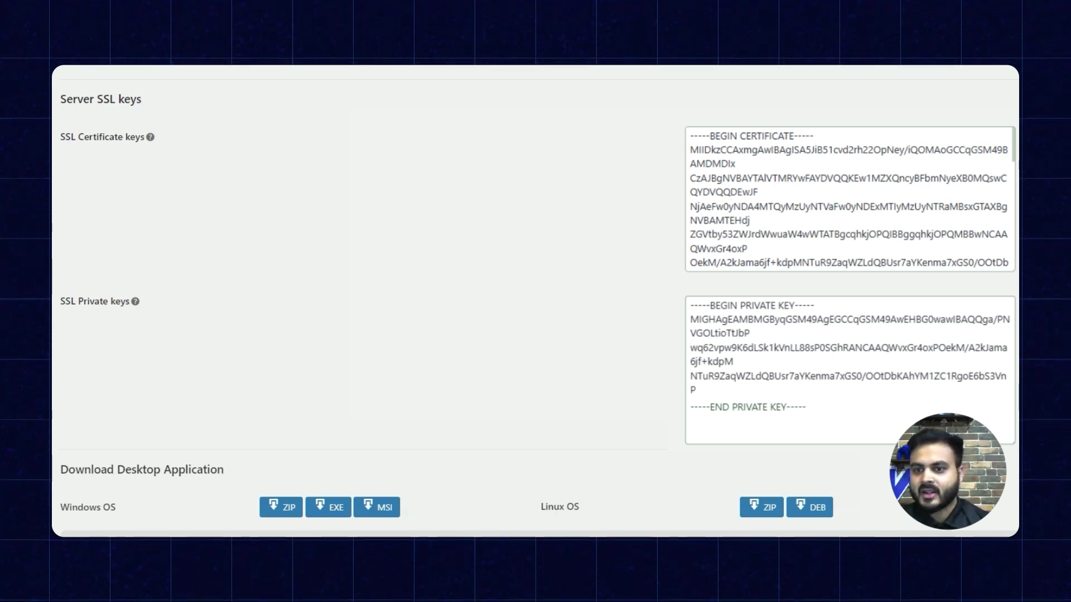
scroll(87, 371, down, 2)
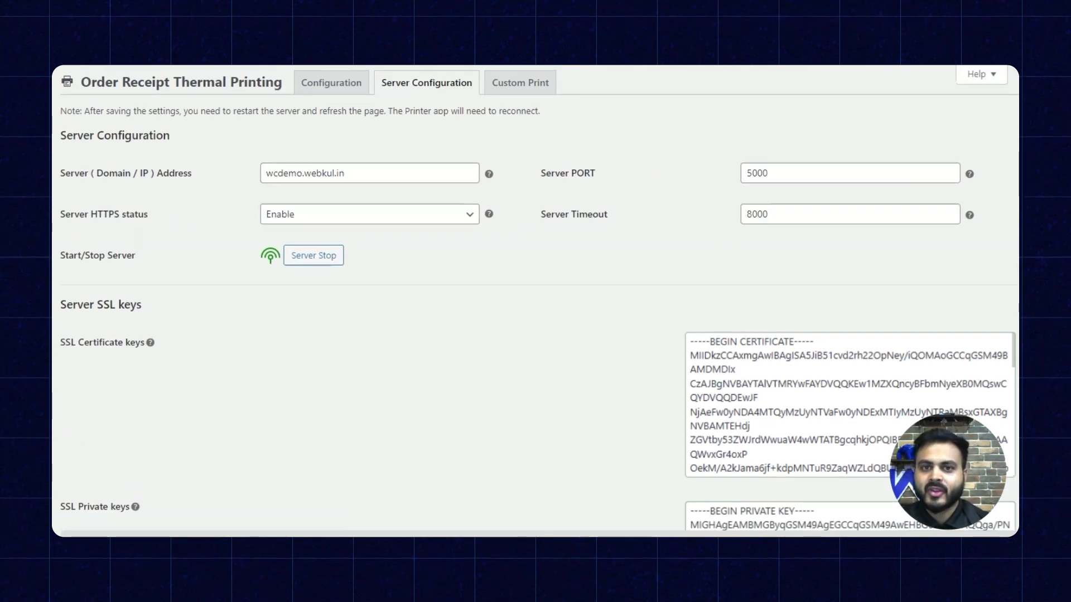
- On the Configuration tab, keep auto print and invoice logo enabled, ruler *****, and printer width 48
click(332, 82)
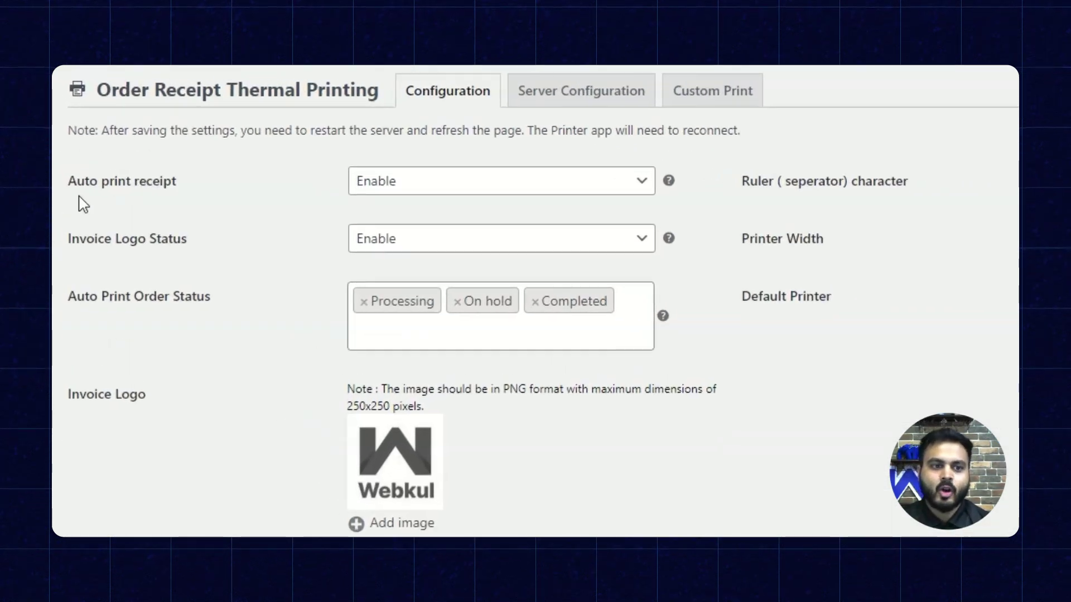
click(389, 187)
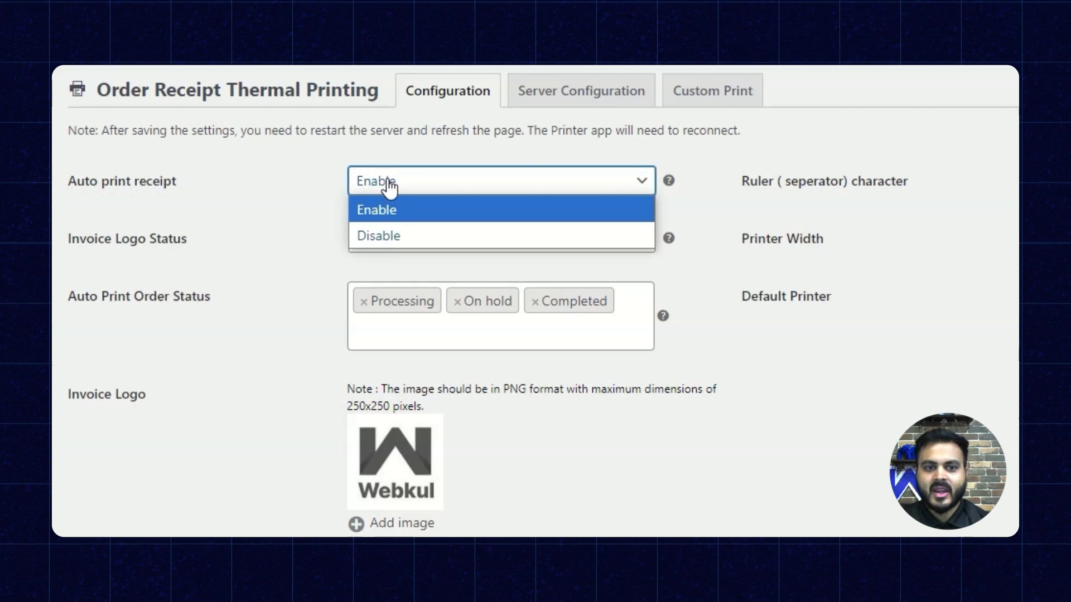
click(195, 184)
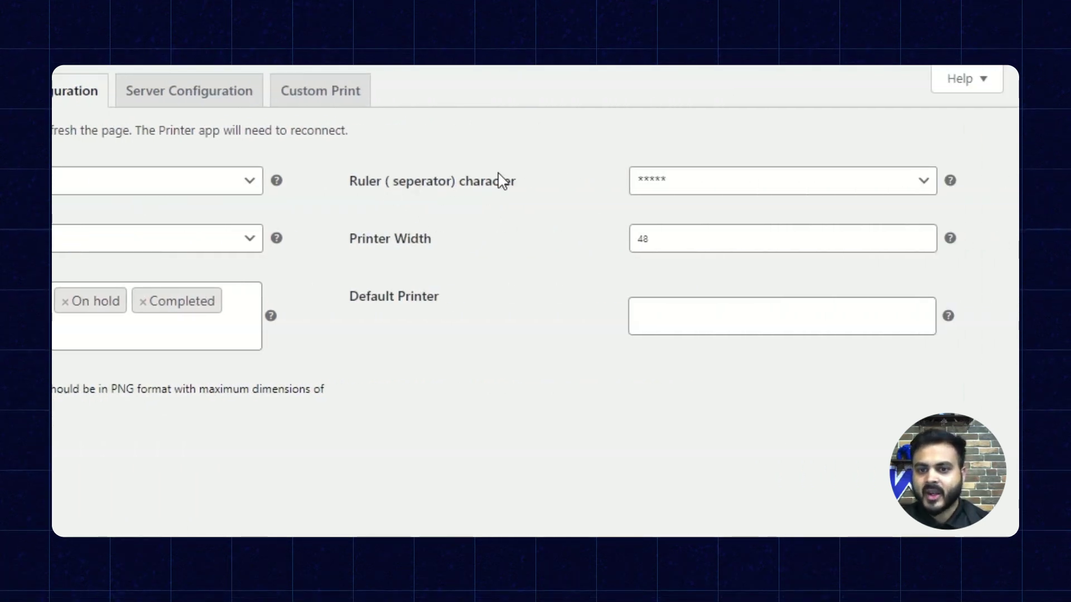
click(695, 190)
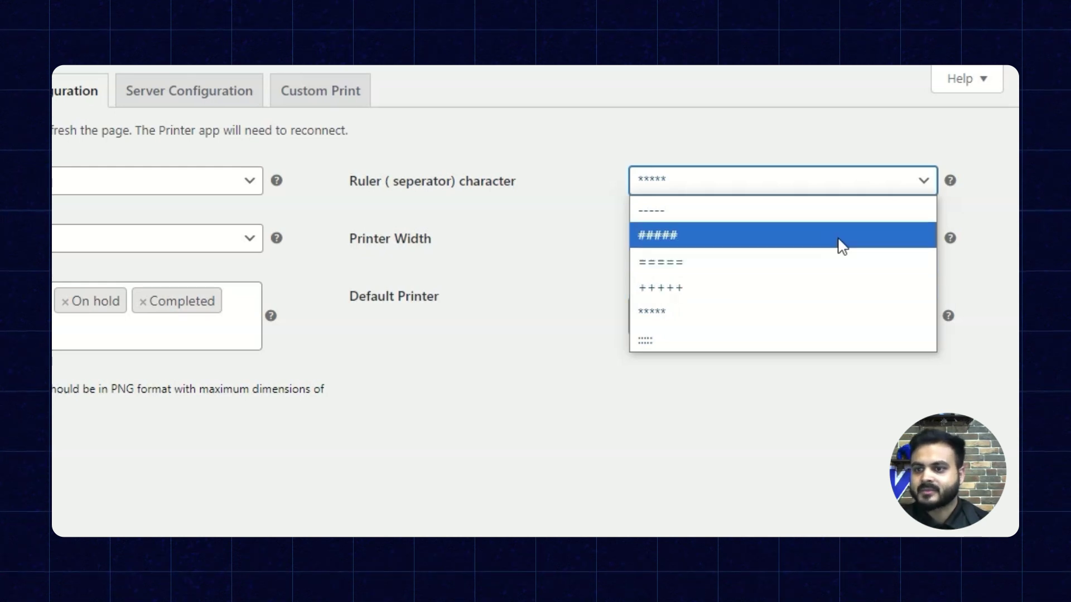
click(801, 132)
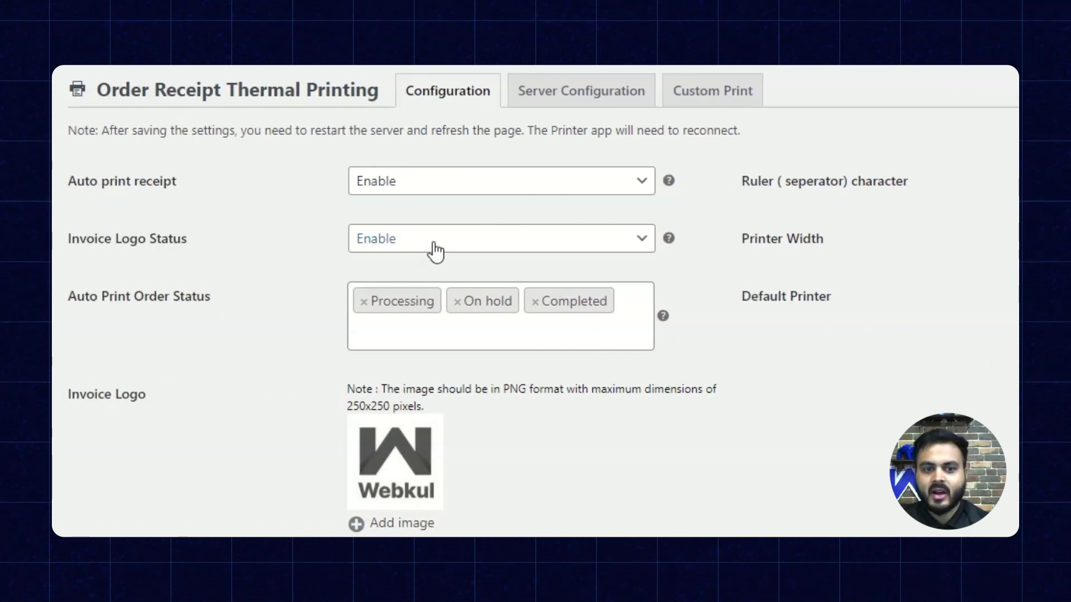
click(434, 245)
click(190, 245)
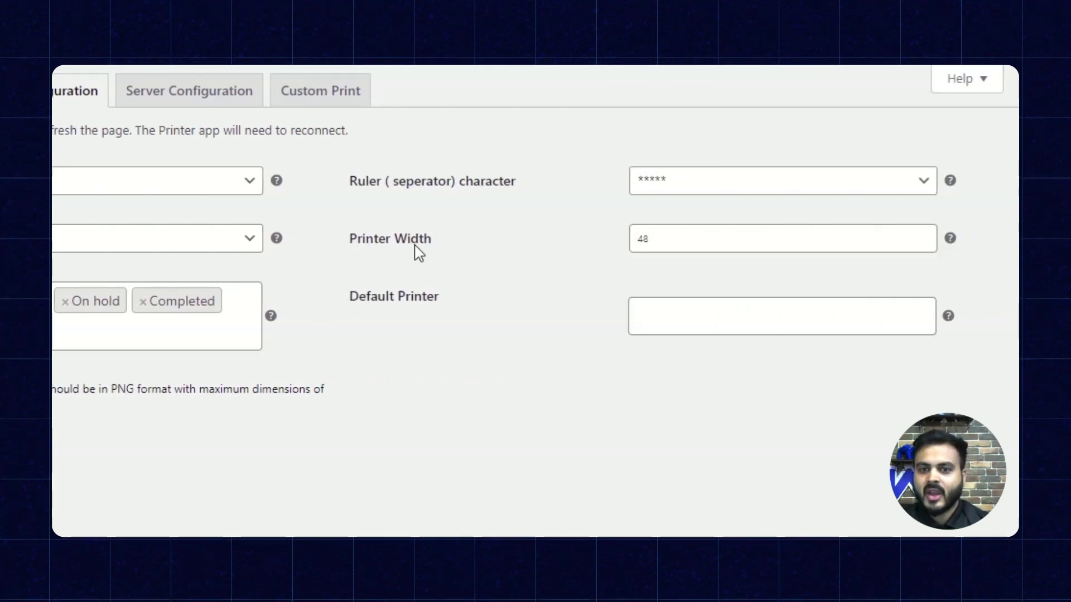
click(671, 235)
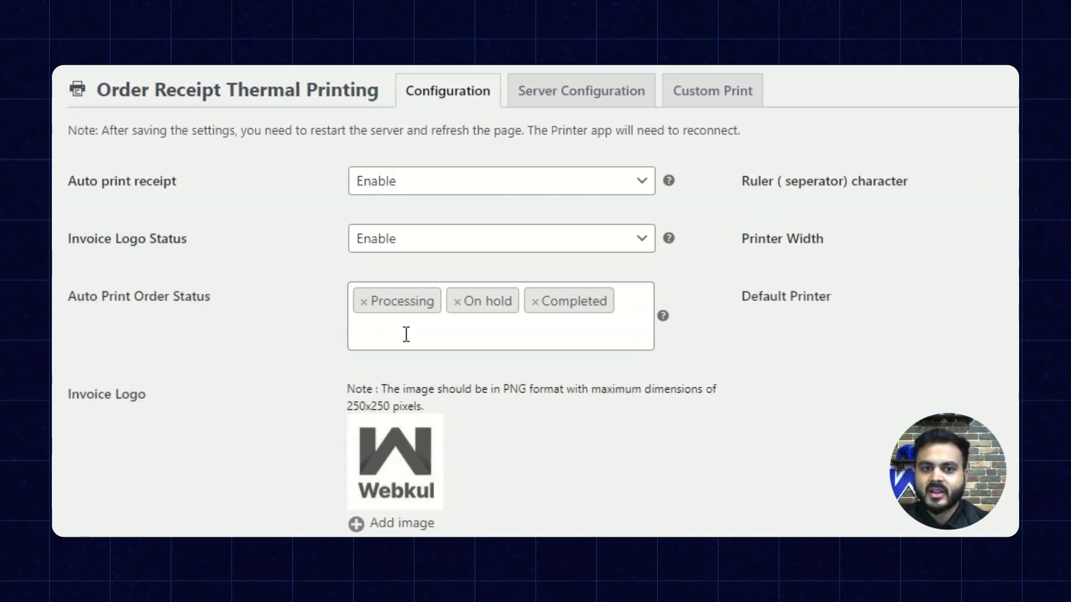
click(406, 335)
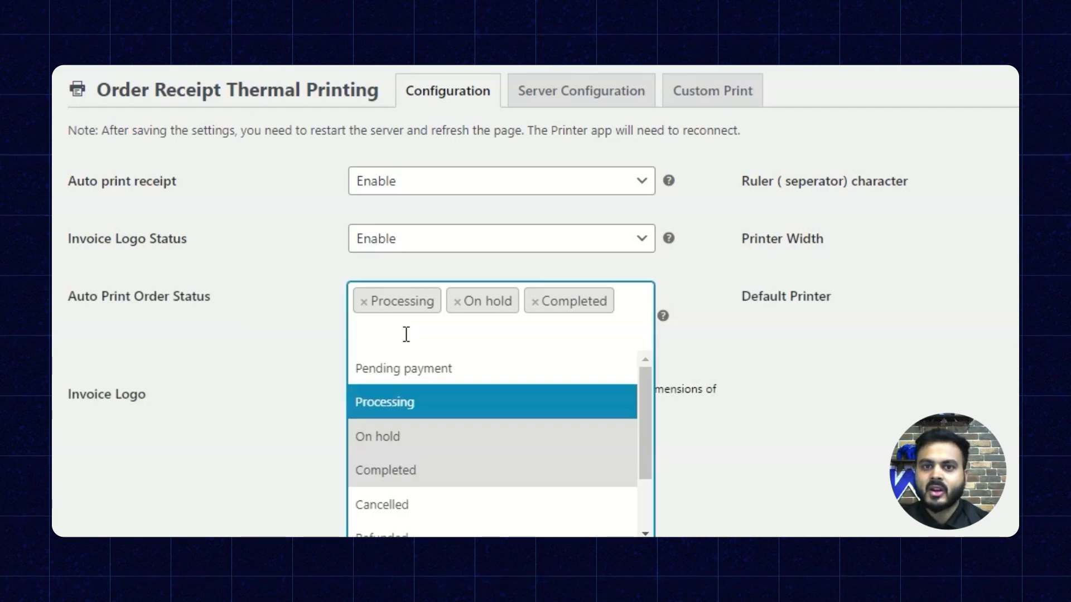
click(855, 383)
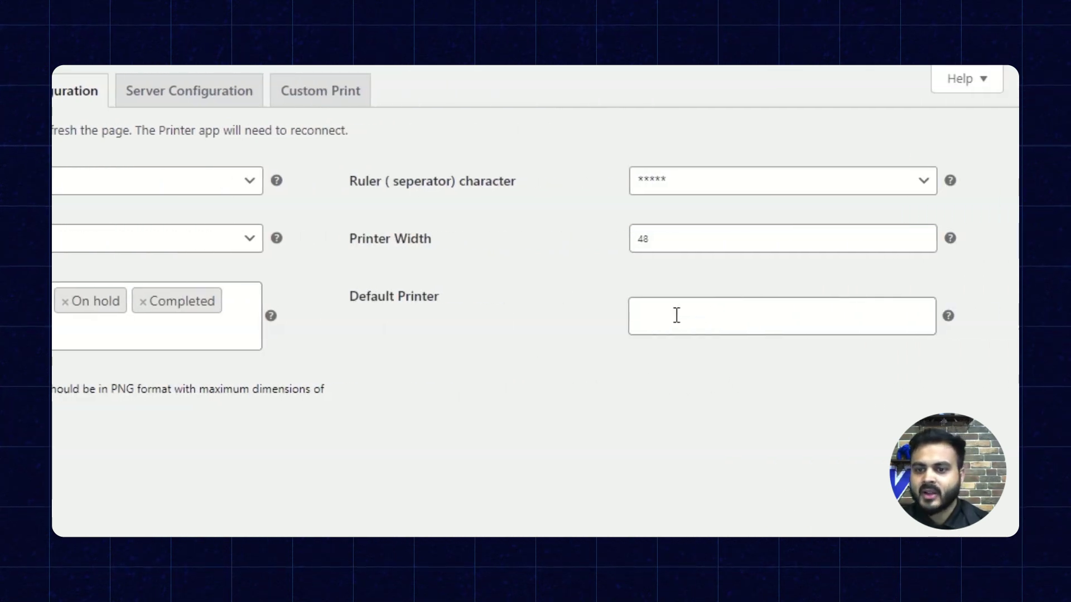
click(676, 316)
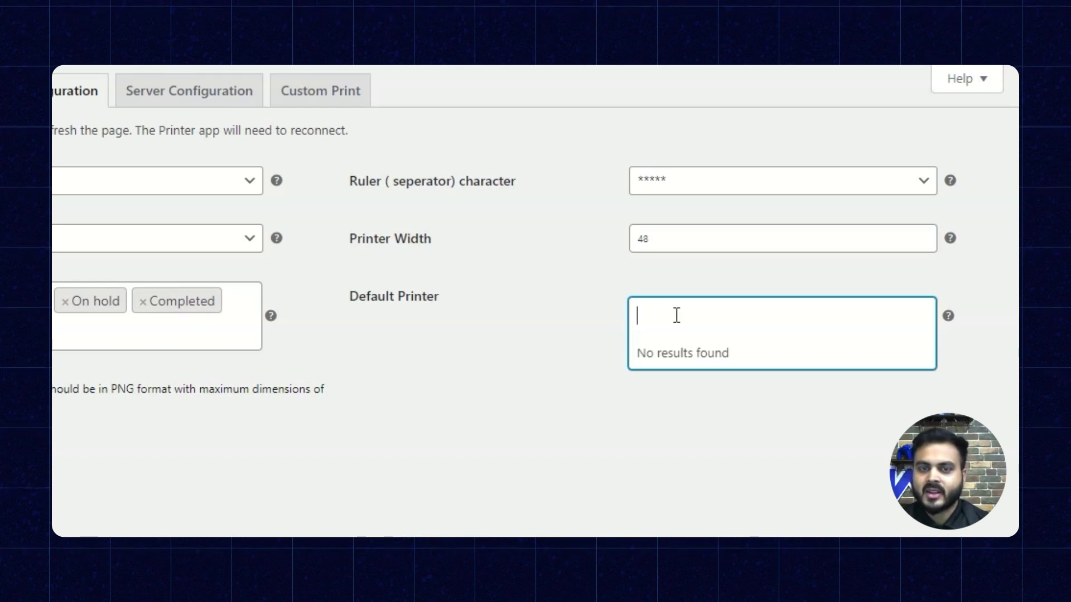
click(612, 327)
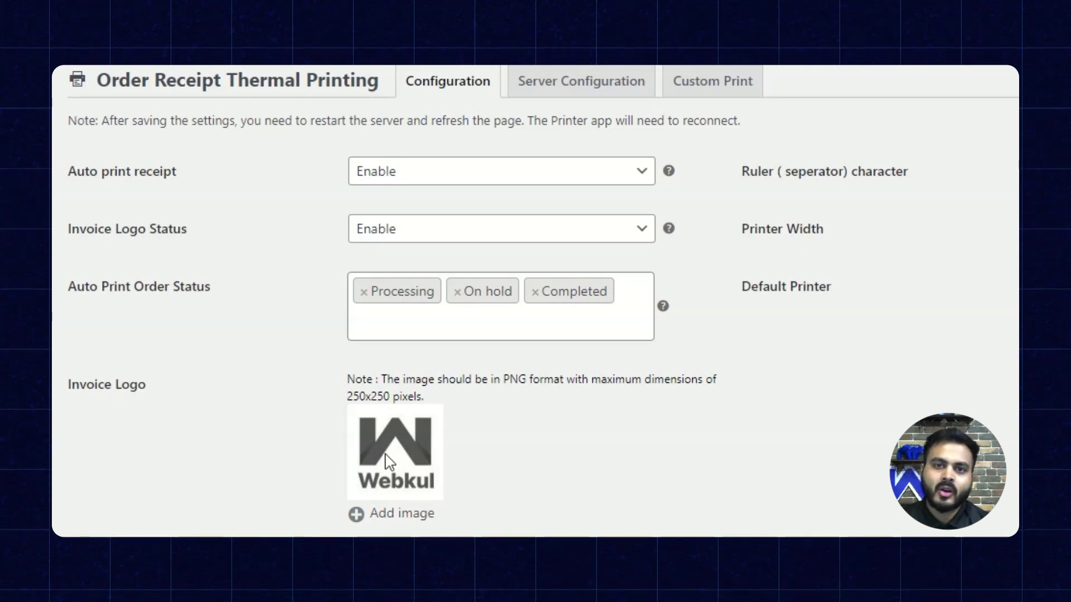
- Finish the Custom Text thank-you message for the Cap and Belt order, signed Webkul
click(720, 98)
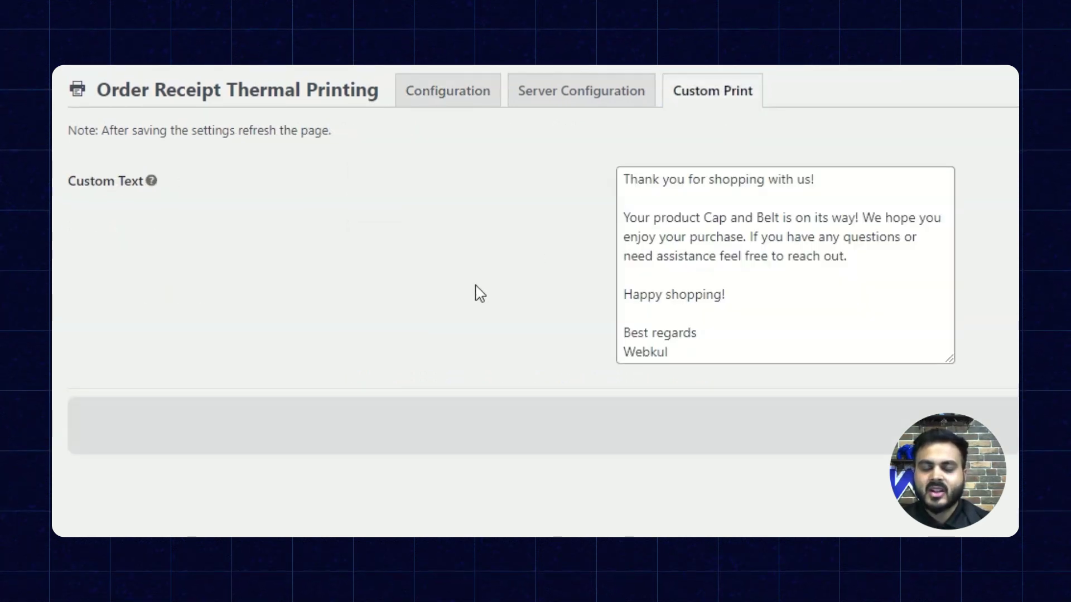
double_click(84, 182)
click(738, 343)
drag(739, 343, 626, 168)
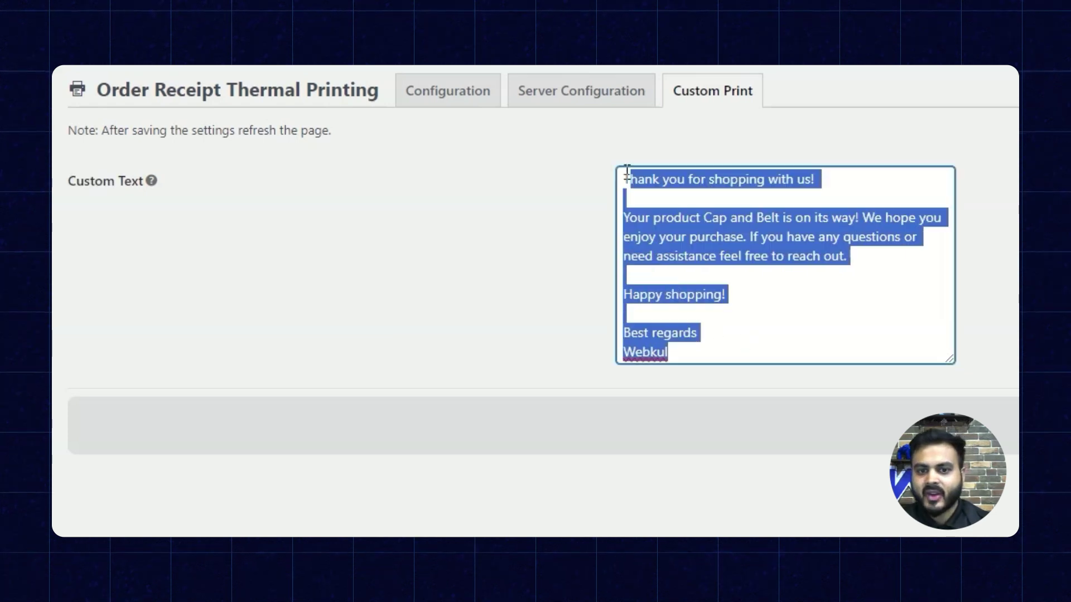
click(760, 316)
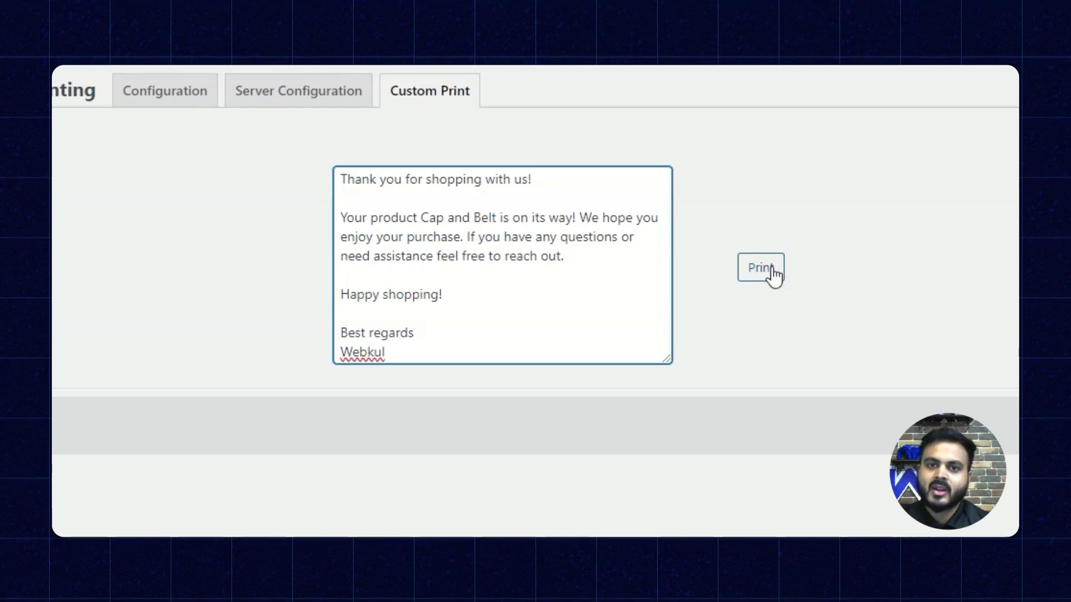
click(70, 300)
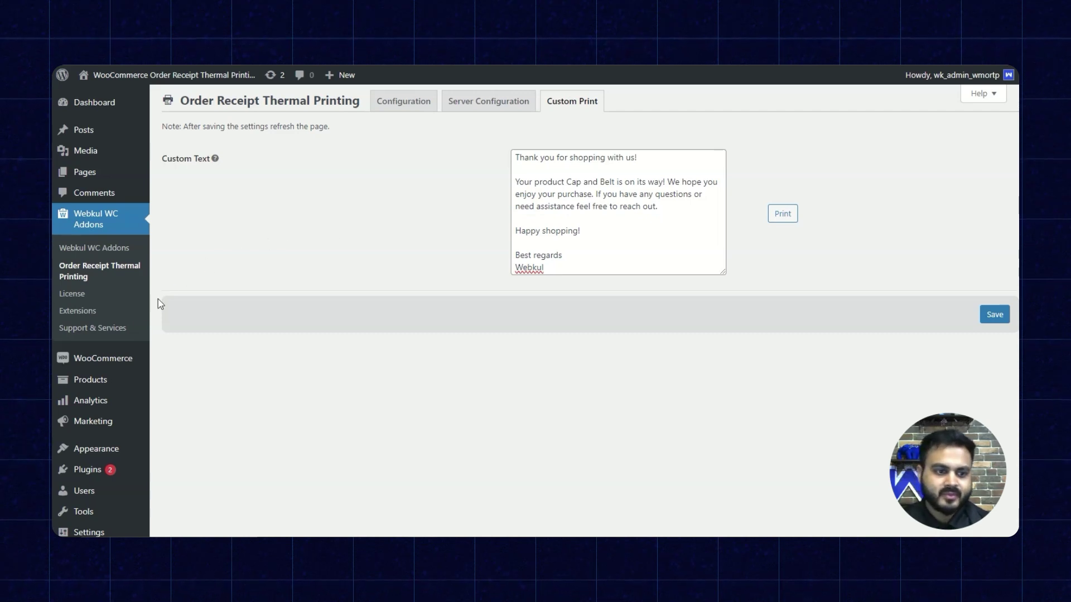
mouse_move(98, 359)
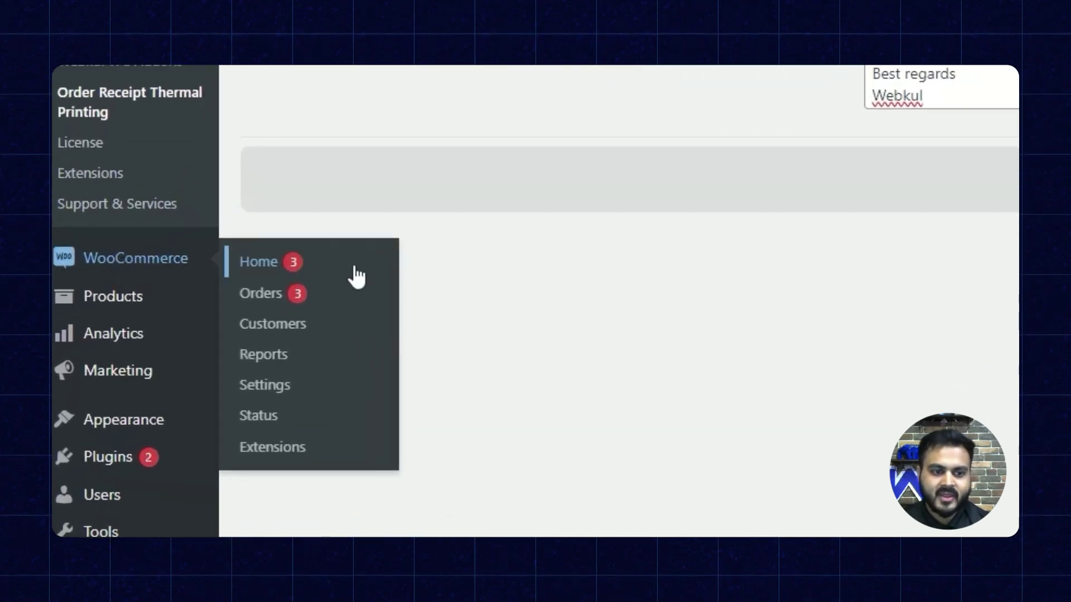
click(273, 296)
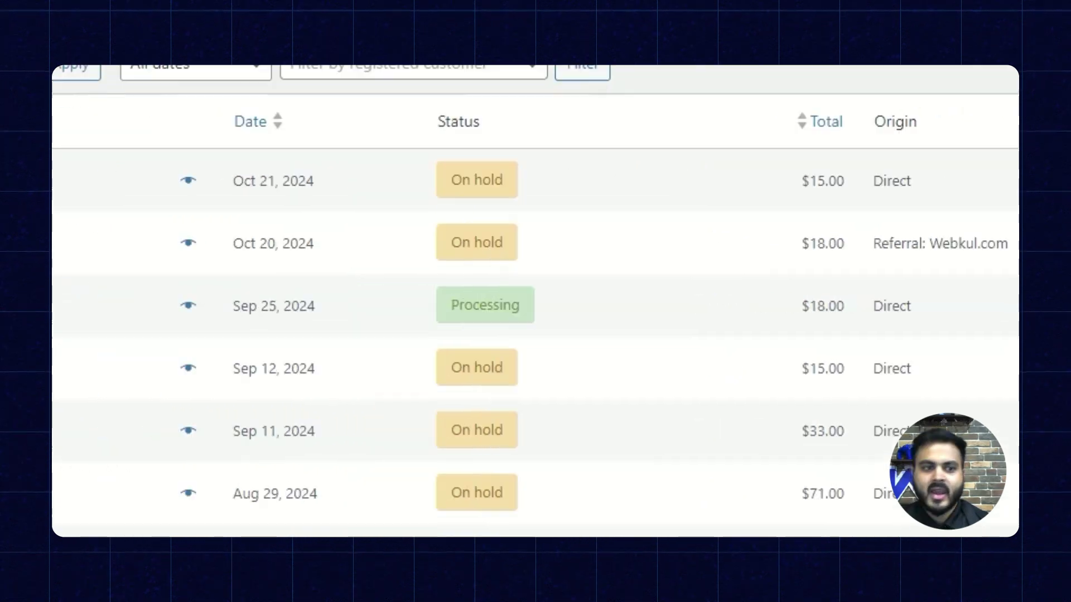
click(88, 273)
click(87, 336)
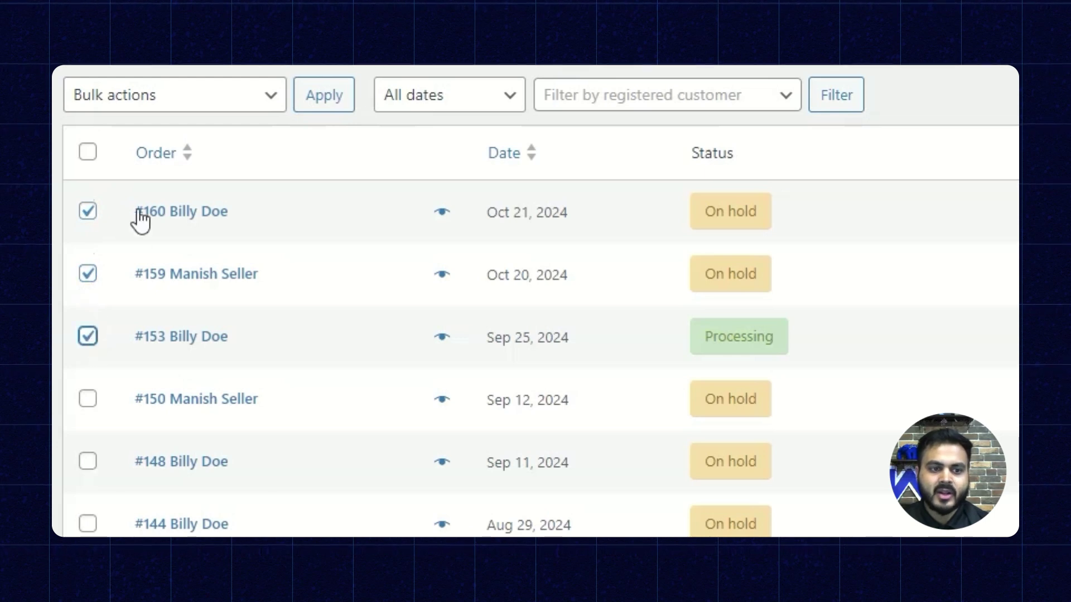
click(168, 106)
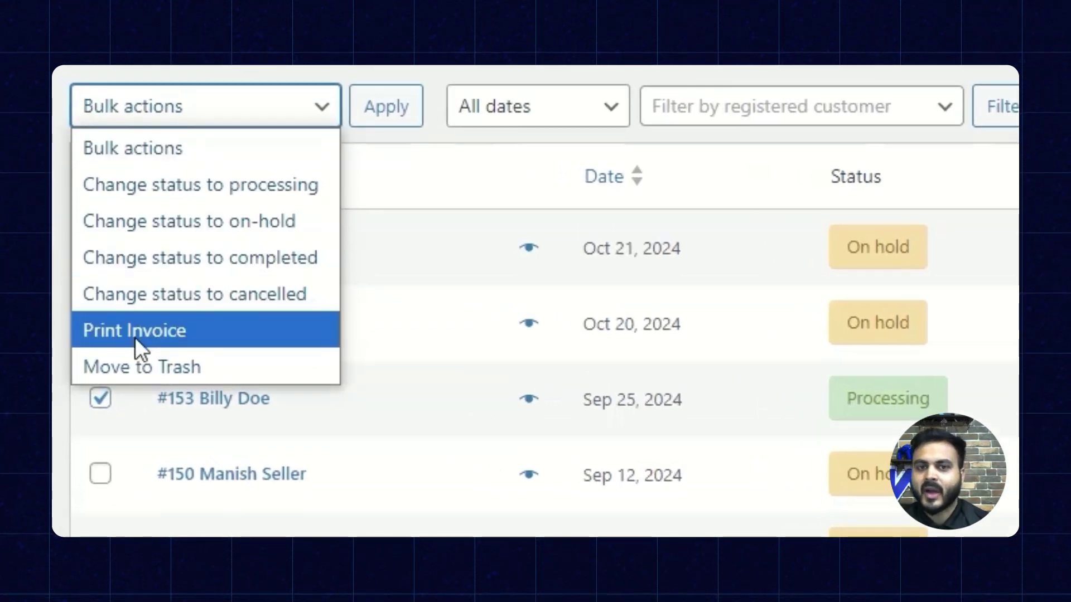
click(544, 5)
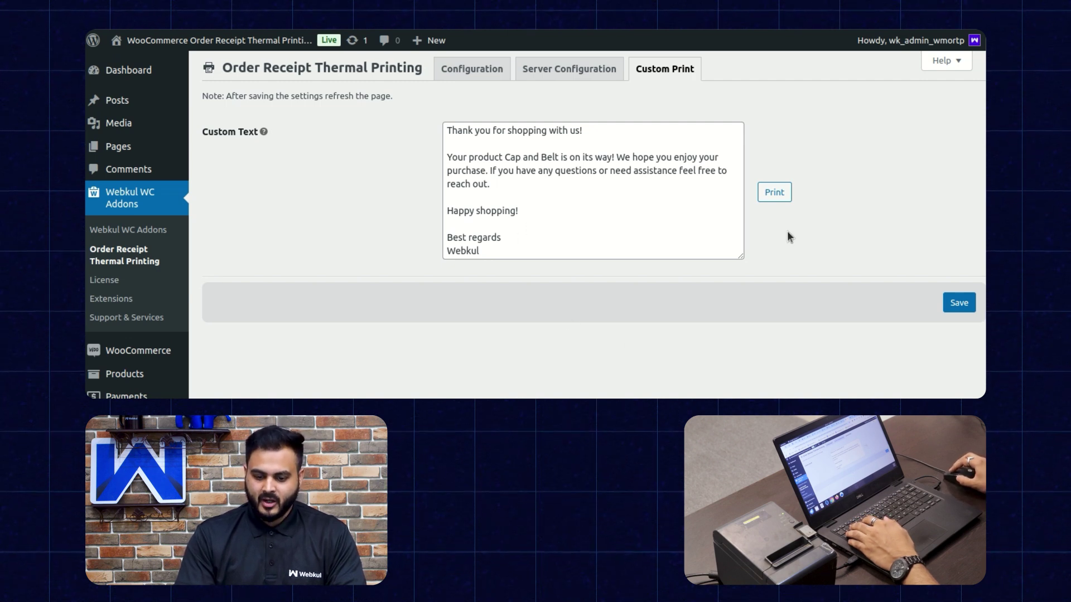
- Print the custom thank-you message, then go to the WooCommerce Orders list
click(777, 194)
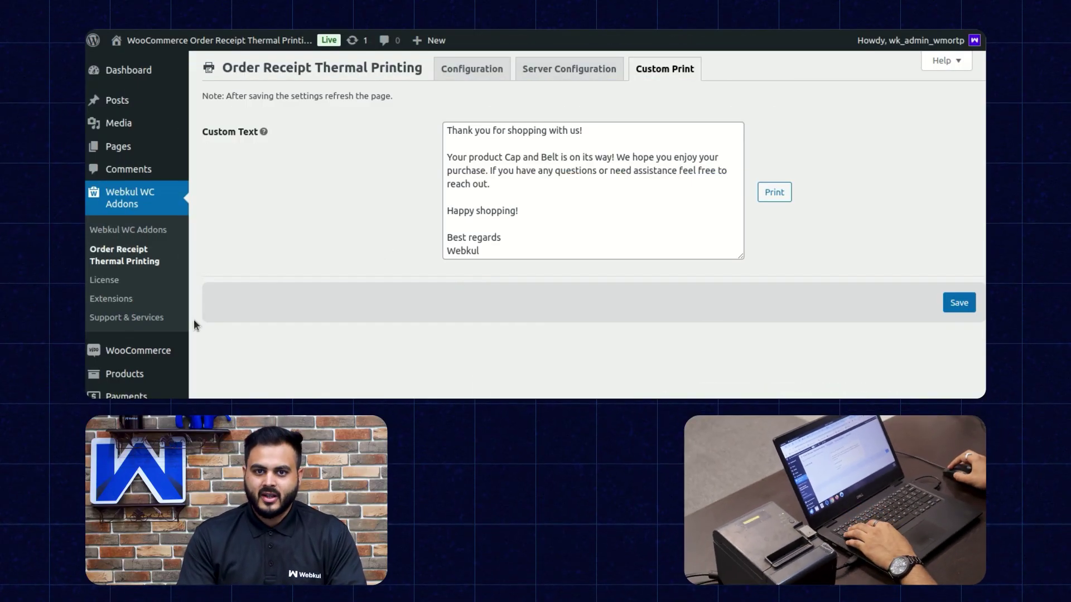
mouse_move(149, 352)
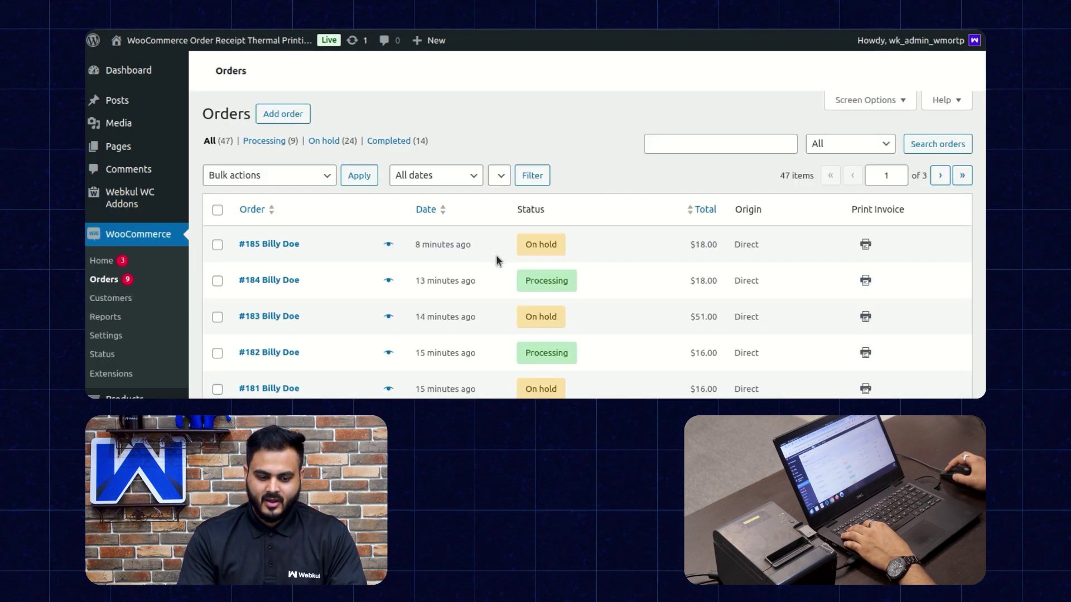
- Print the top order's receipt from its Print Invoice column icon
click(866, 247)
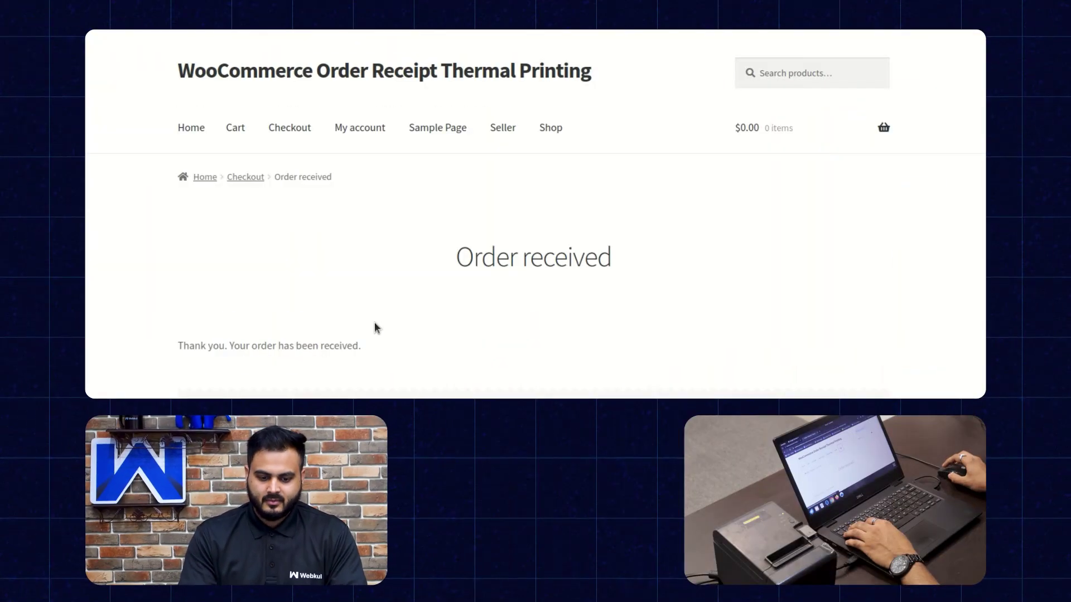
- Add the Beanie with Logo to the cart from the Shop page
click(551, 128)
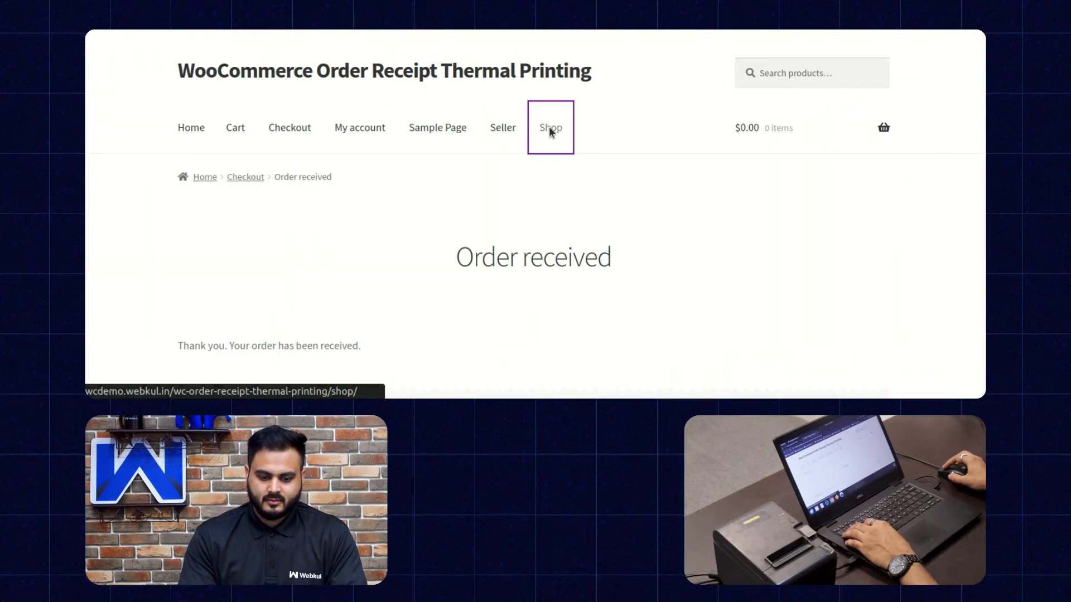
scroll(563, 201, down, 5)
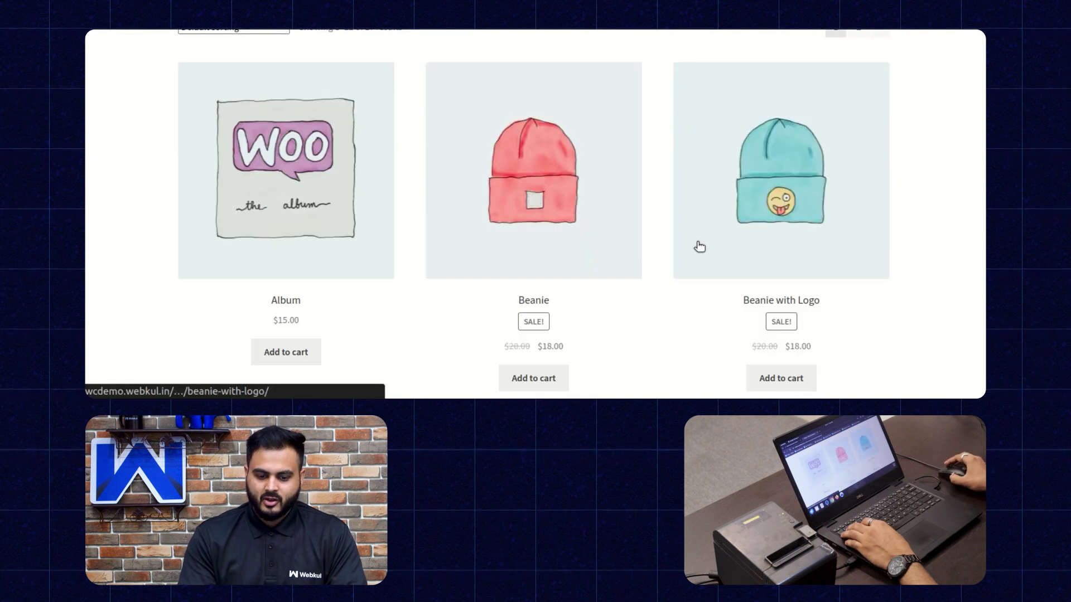
scroll(813, 262, down, 3)
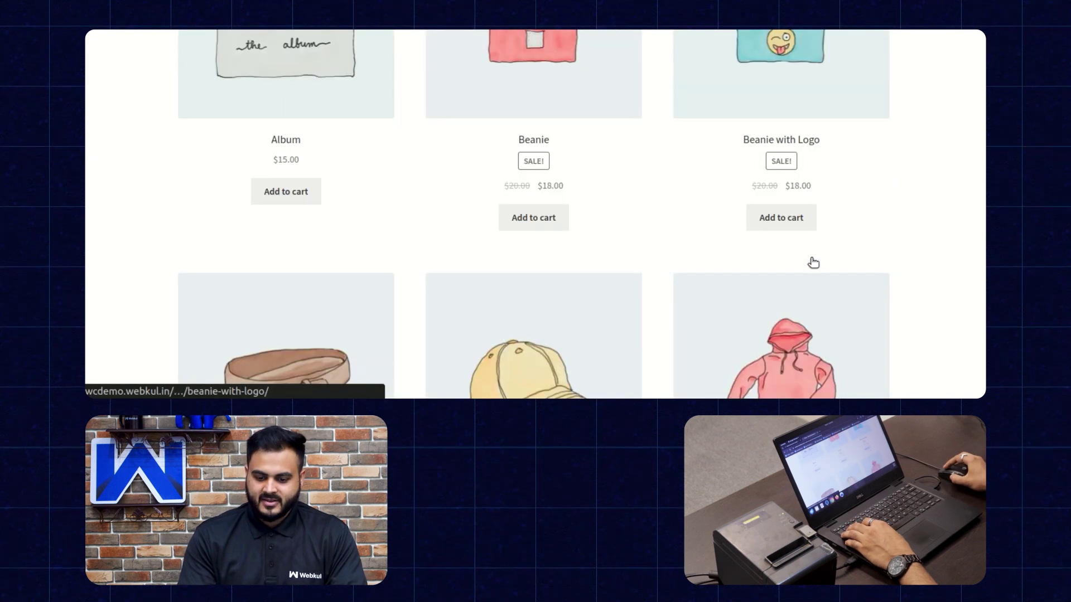
click(789, 226)
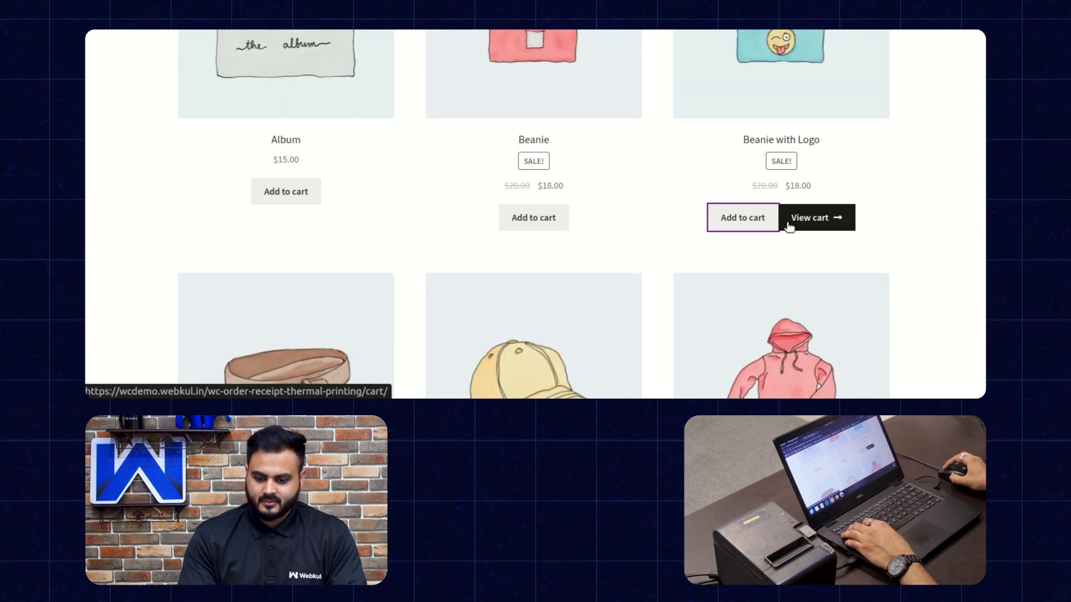
- Check out the cart and place the $18.00 Beanie with Logo order
click(838, 218)
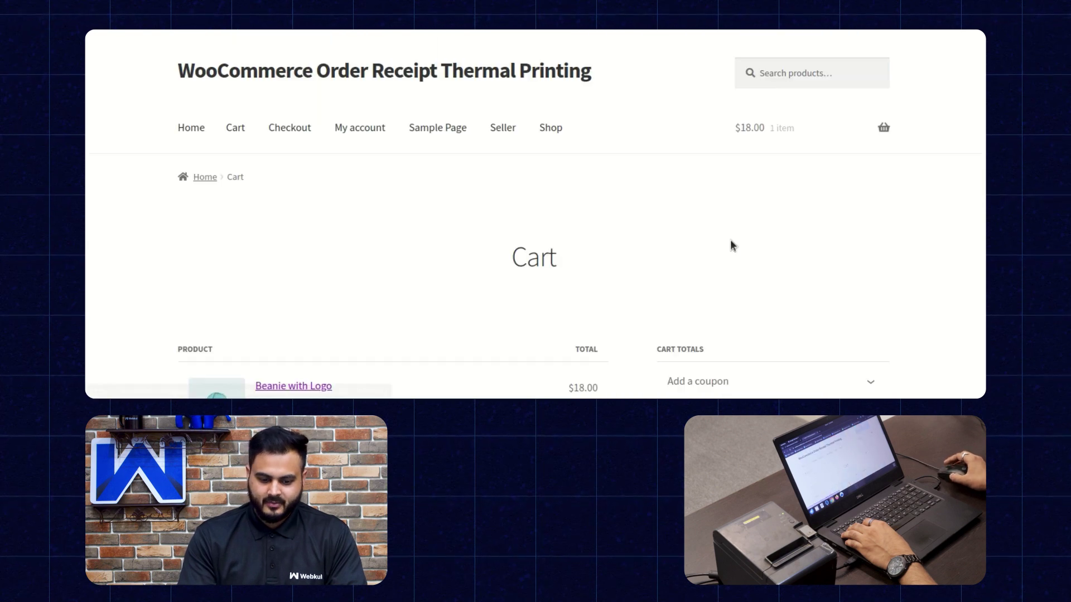
scroll(609, 256, down, 4)
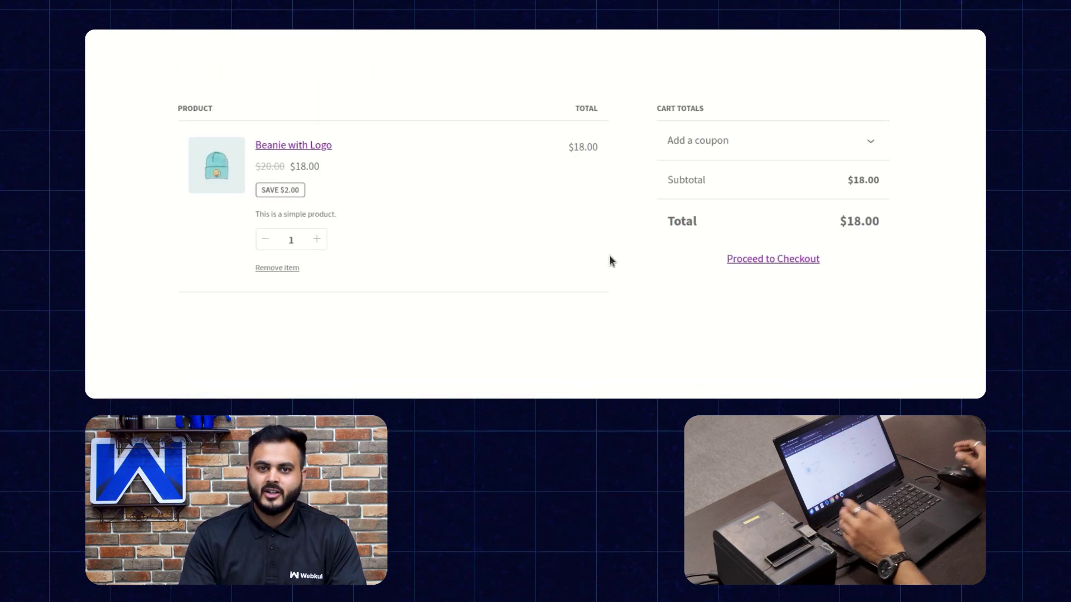
click(796, 256)
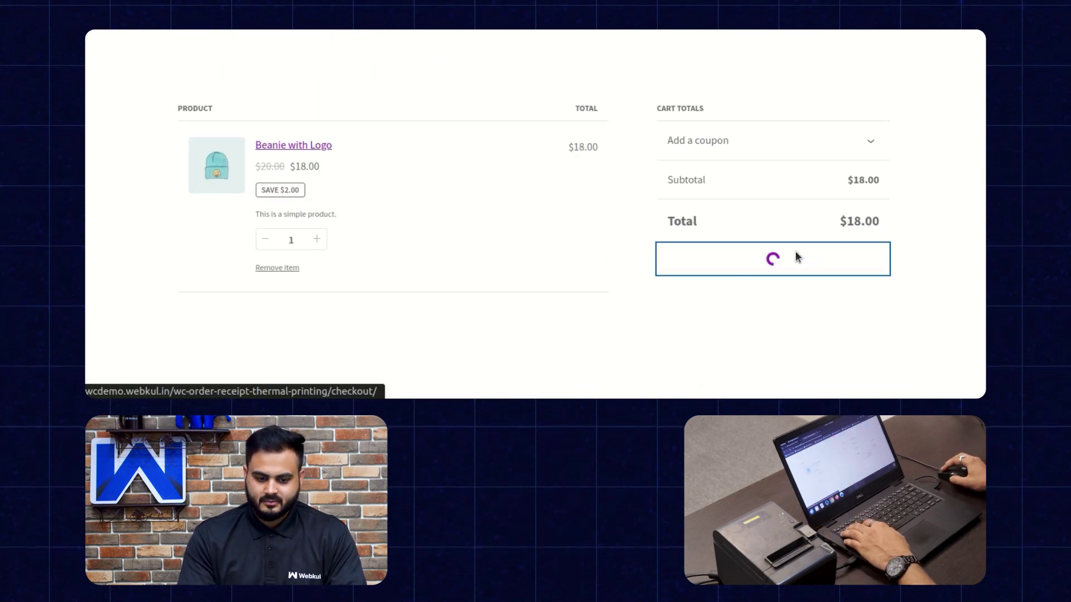
scroll(745, 254, down, 6)
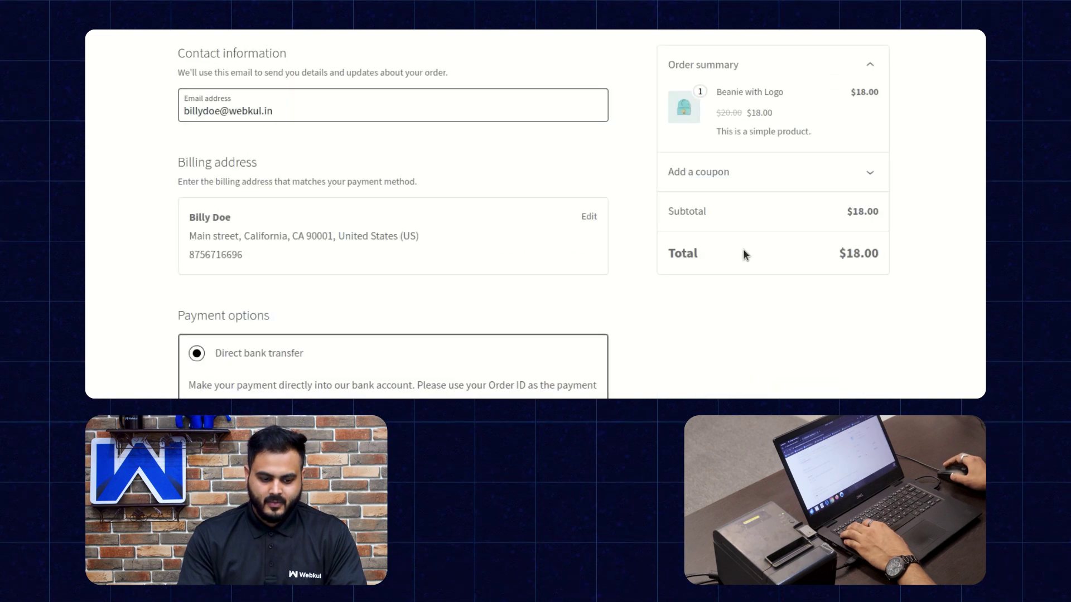
scroll(443, 199, up, 4)
scroll(489, 206, down, 10)
click(388, 189)
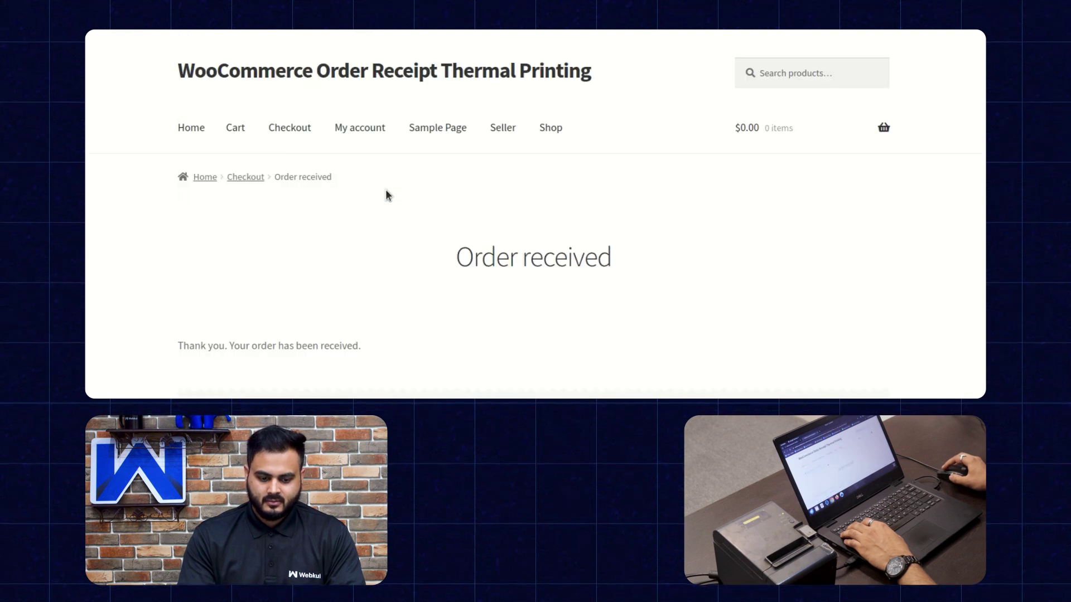
- Review the Order received page details, including the order number and date November 21, 2024
scroll(524, 261, down, 1)
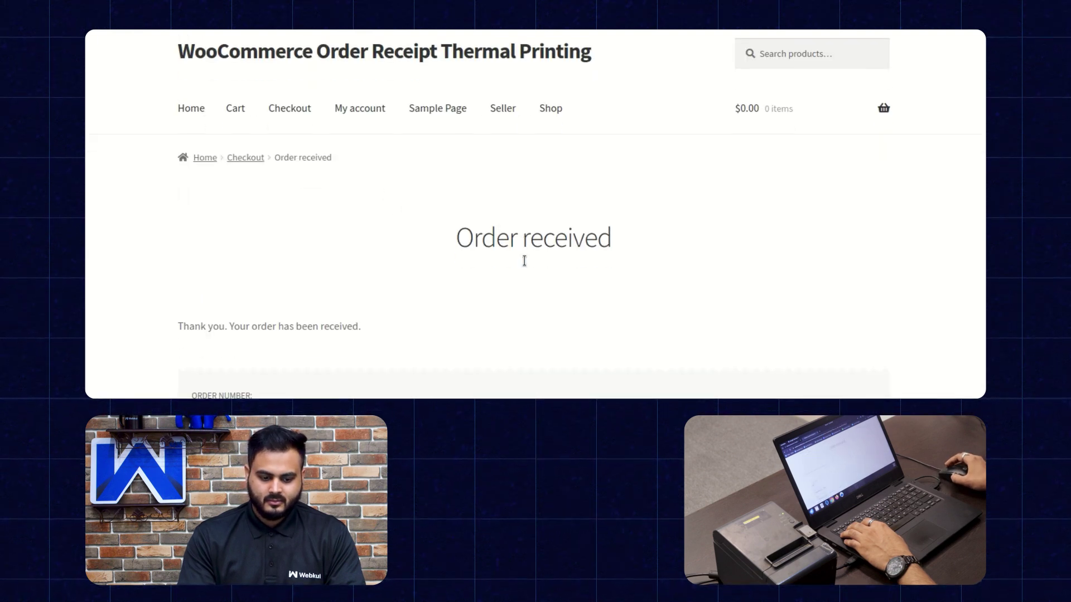
scroll(524, 261, down, 3)
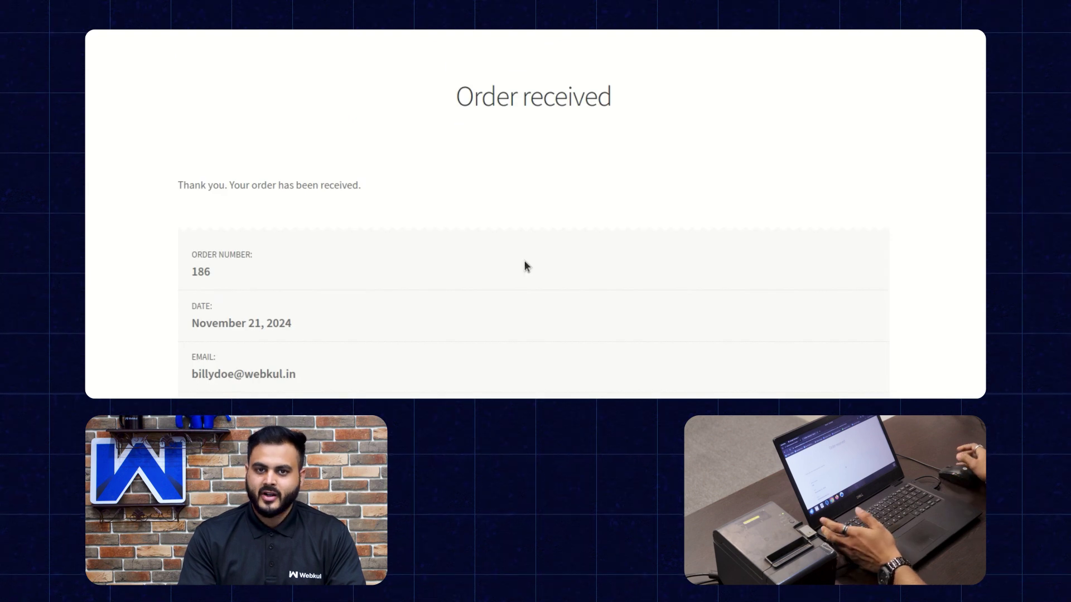